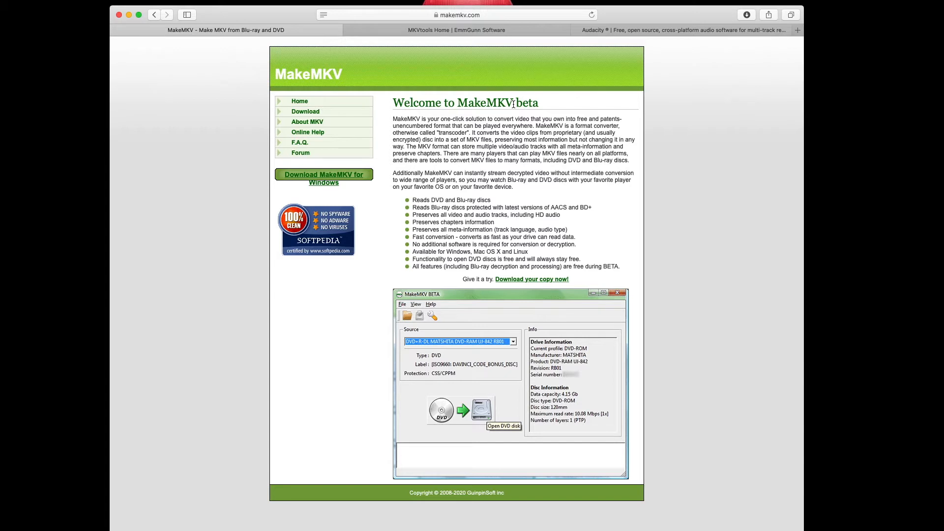
- View the MKVtools home page on the EmmGunn Software site and the Audacity website
left_click(469, 28)
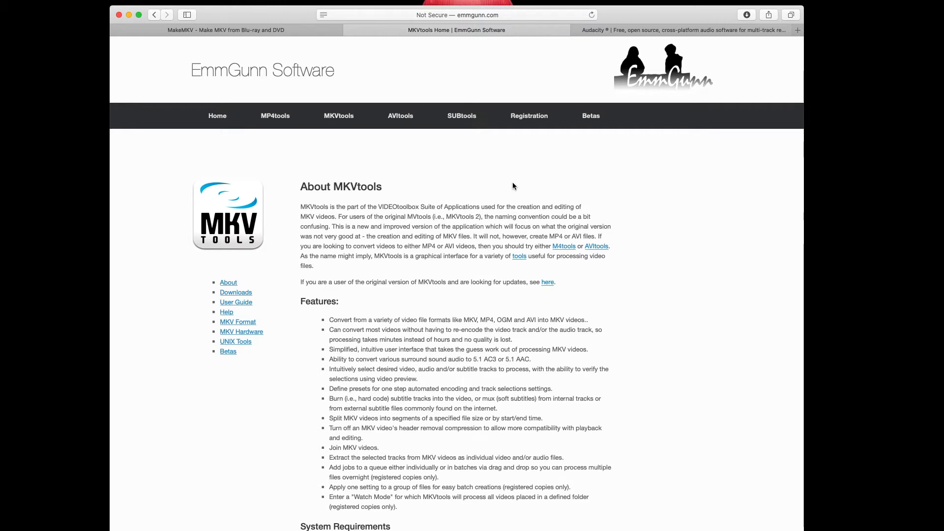
left_click(619, 31)
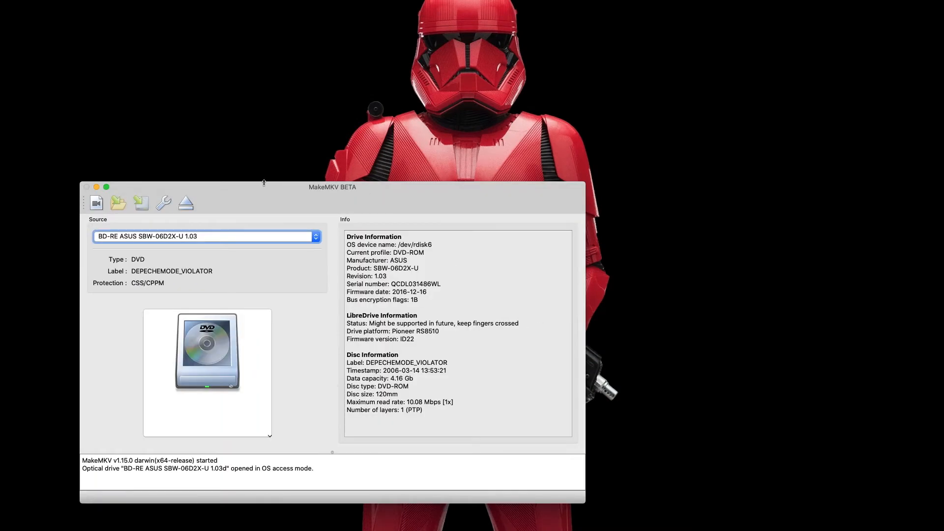
- Switch to MakeMKV, open the DEPECHEMODE_VIOLATOR DVD and expand all four titles to list their audio and subtitle tracks
left_click_drag(265, 197, 385, 176)
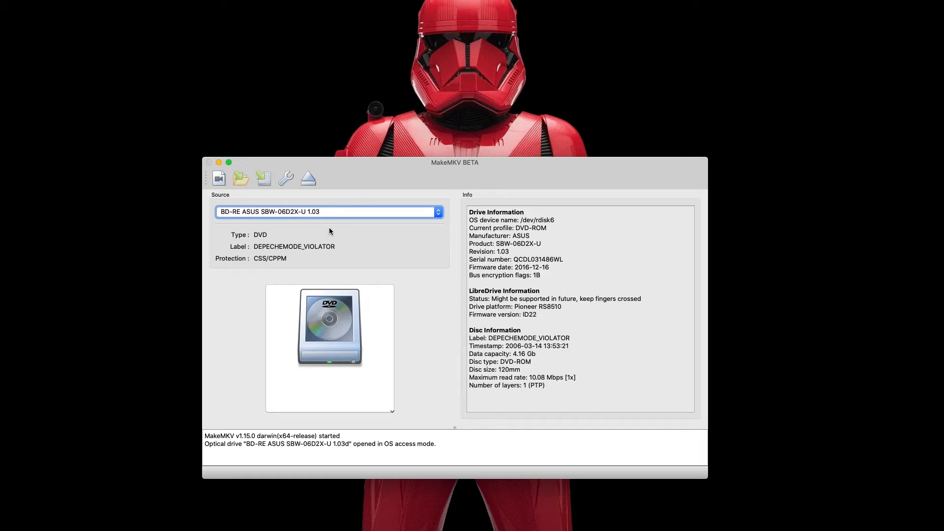
left_click(337, 339)
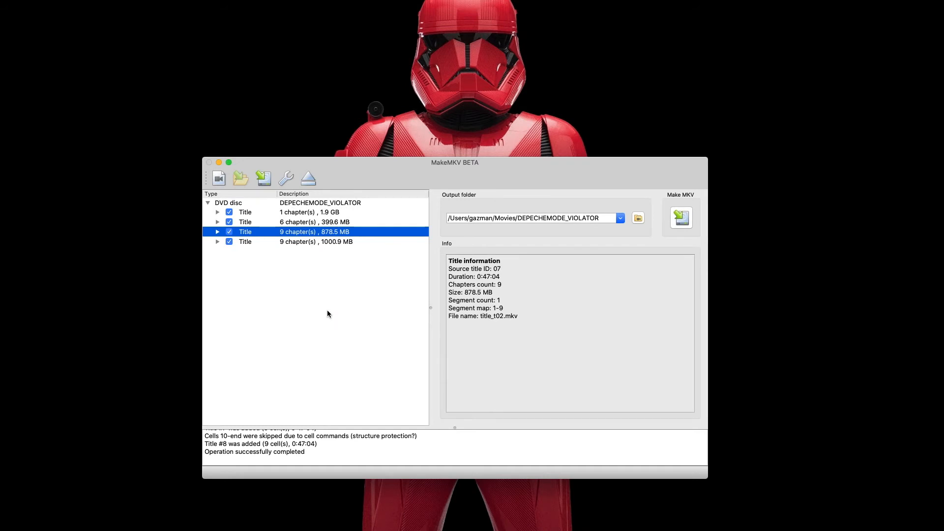
left_click(217, 212)
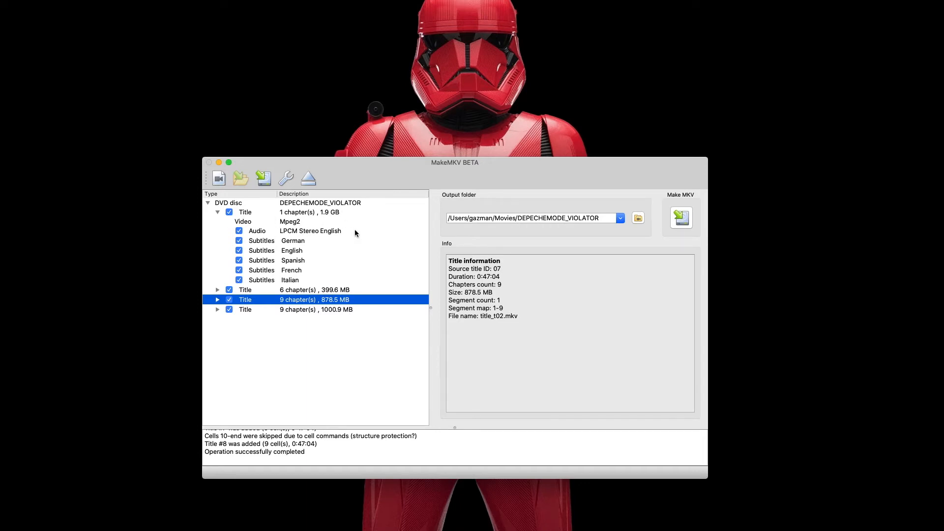
left_click(218, 290)
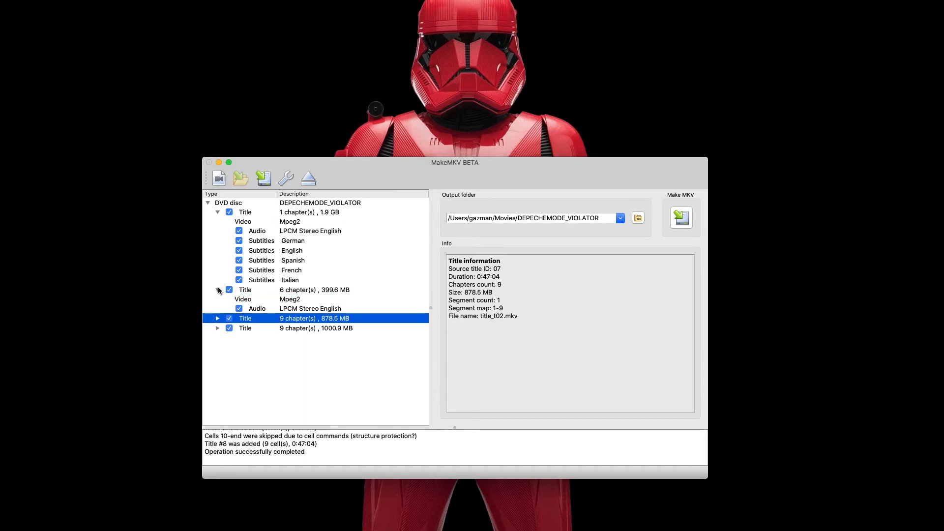
left_click(218, 320)
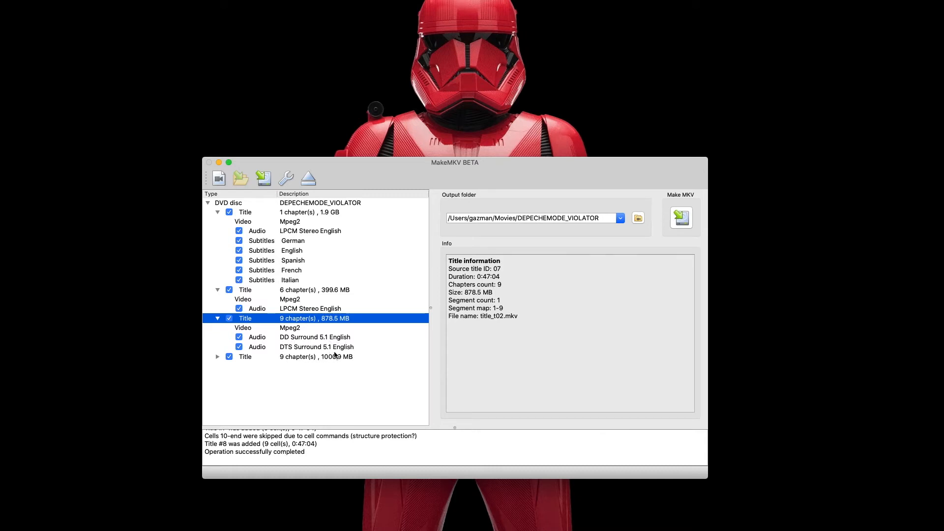
left_click(217, 357)
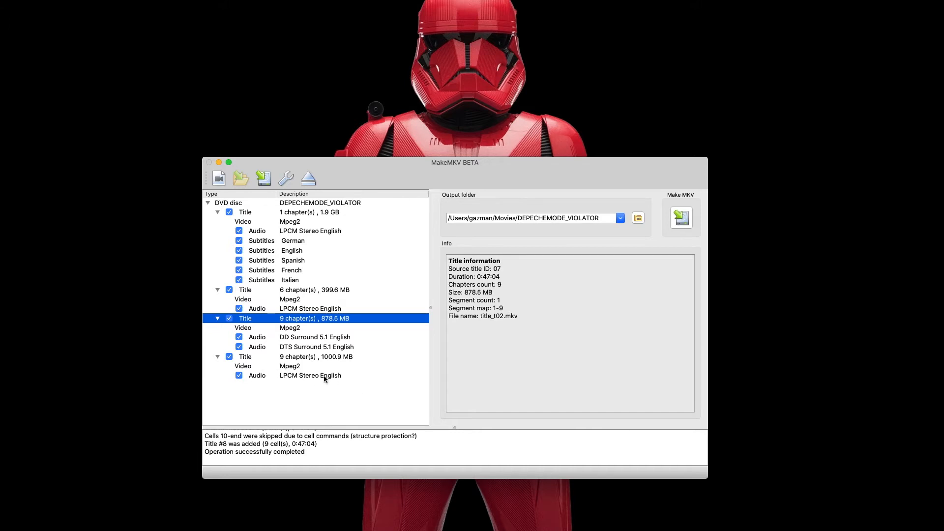
- Deselect the 1000.9 MB, 399.6 MB and 1.9 GB titles with all their tracks, keeping only the 878.5 MB surround title selected
left_click(229, 357)
left_click(239, 376)
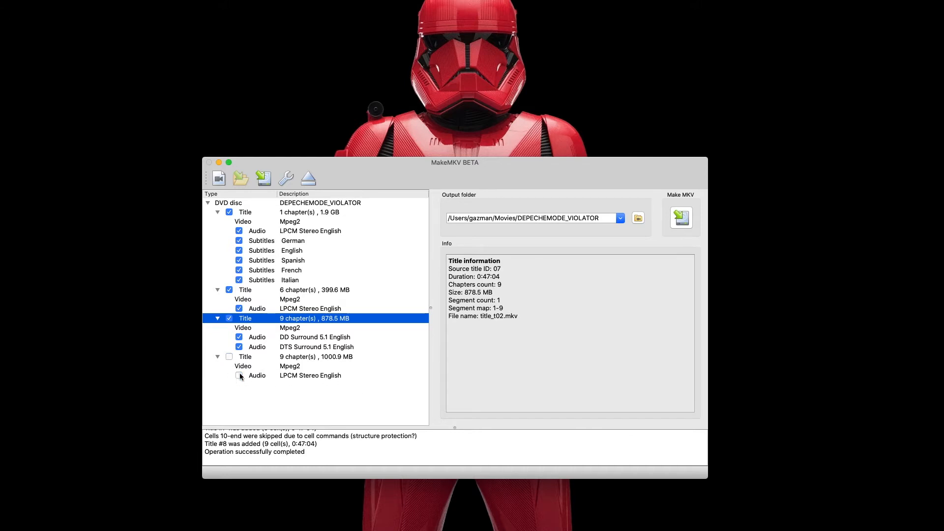
left_click(229, 291)
left_click(239, 309)
left_click(229, 213)
left_click(239, 231)
left_click(239, 241)
left_click(239, 250)
left_click(239, 260)
left_click(239, 270)
left_click(240, 280)
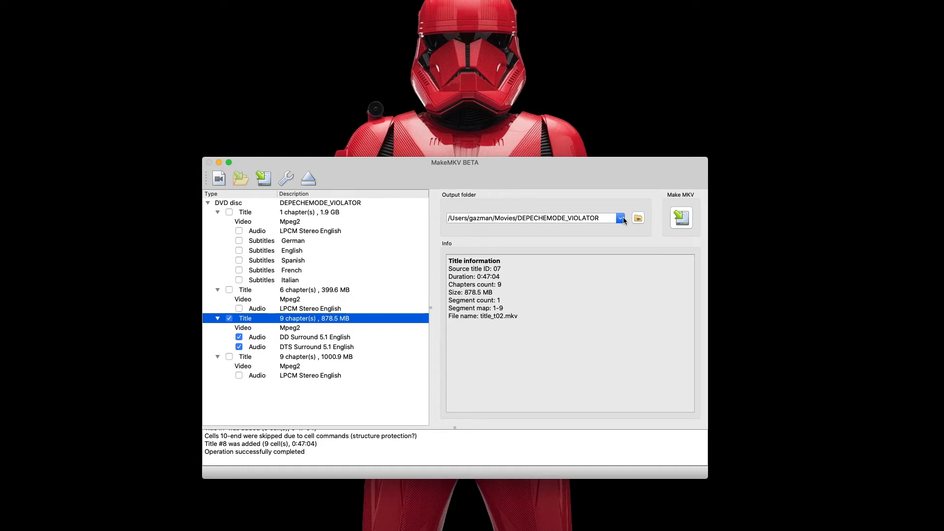
- Set the output folder to Desktop, allowing MakeMKV to access files there
left_click(637, 219)
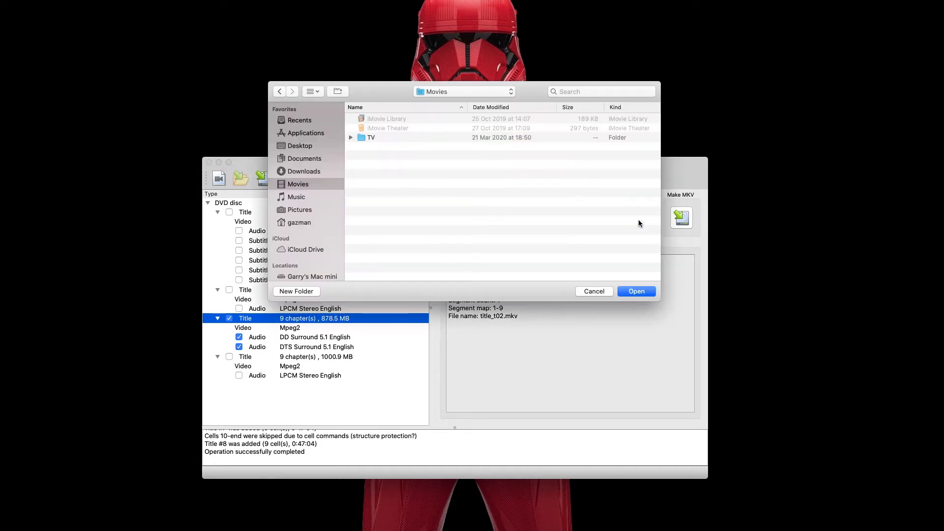
left_click(304, 147)
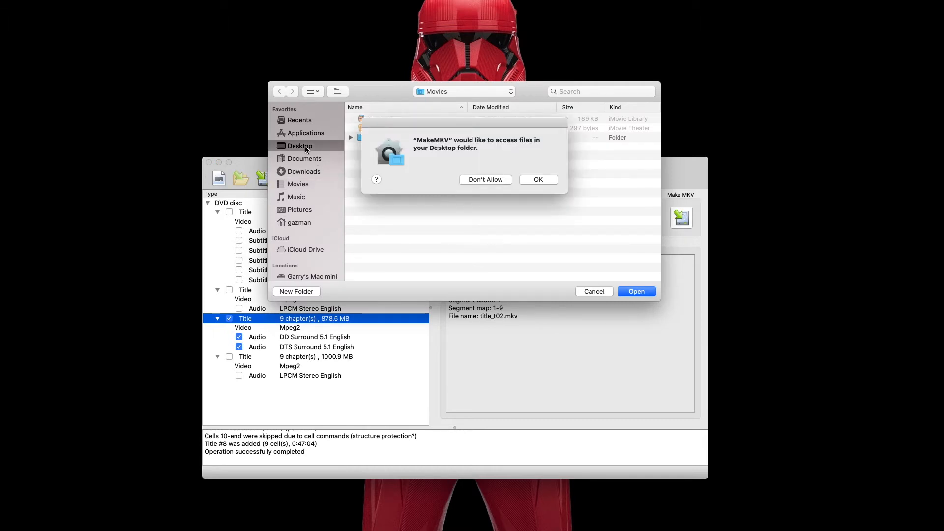
left_click(538, 180)
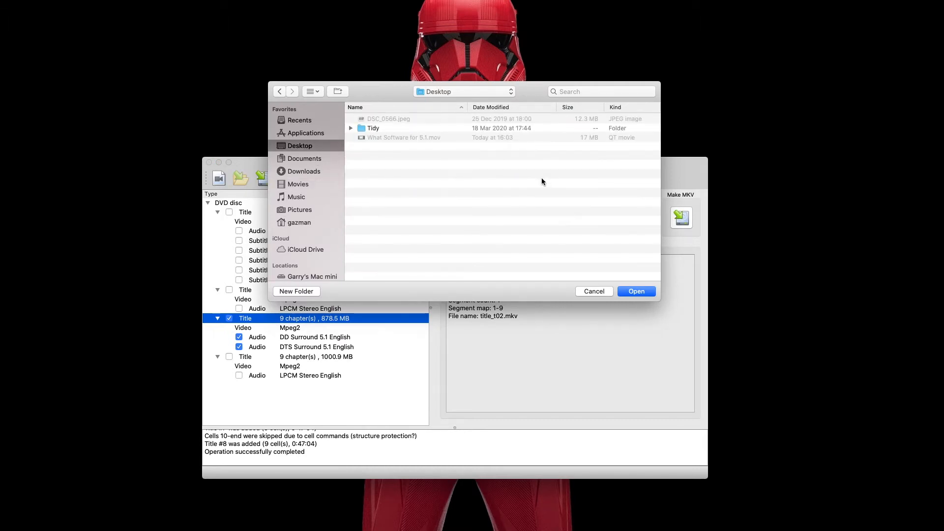
left_click(637, 292)
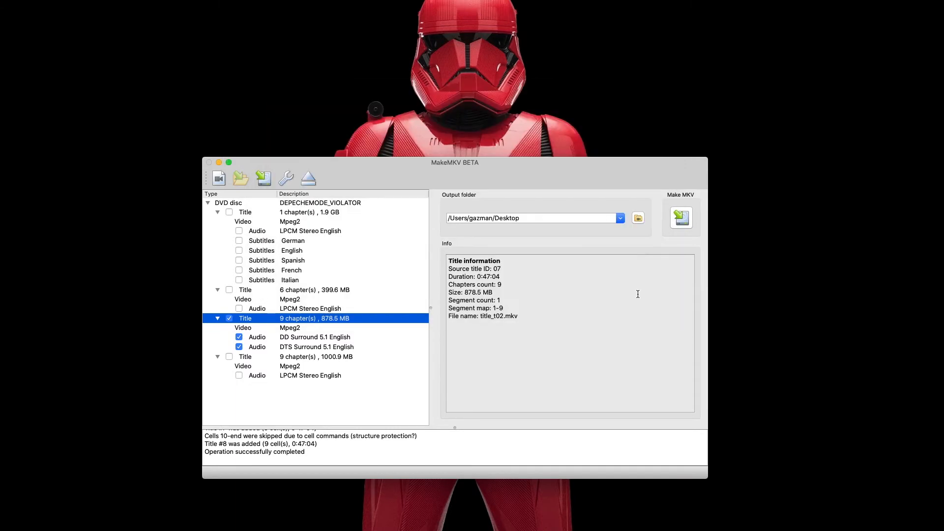
- Save the selected surround title as an MKV file in the output folder
left_click(683, 218)
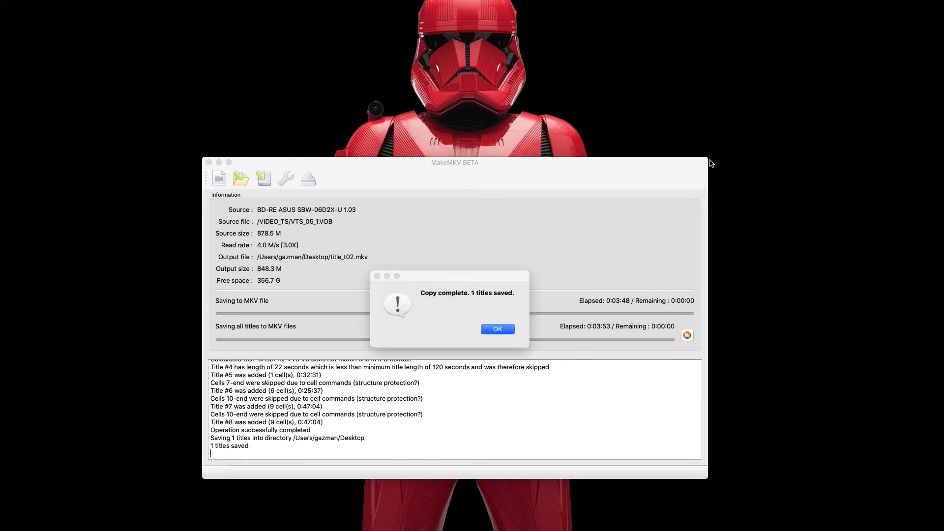
left_click(497, 329)
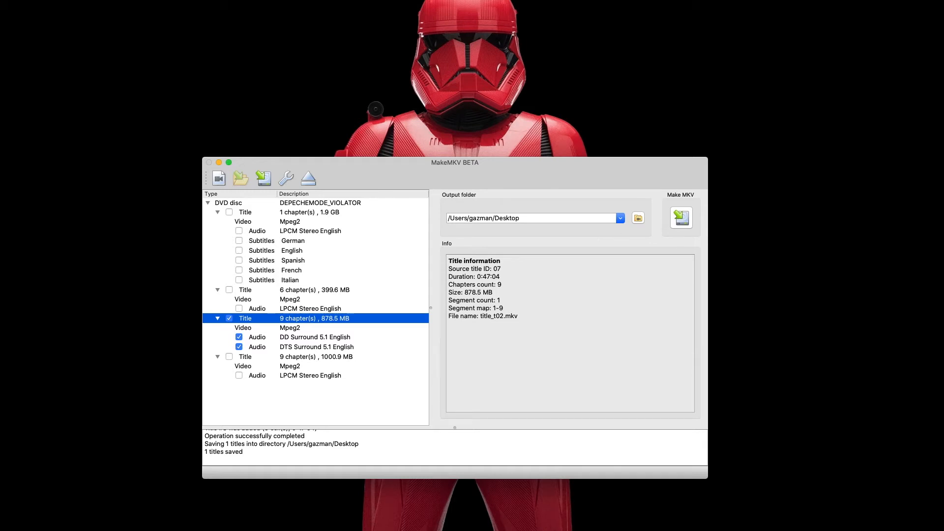
left_click_drag(807, 125, 712, 122)
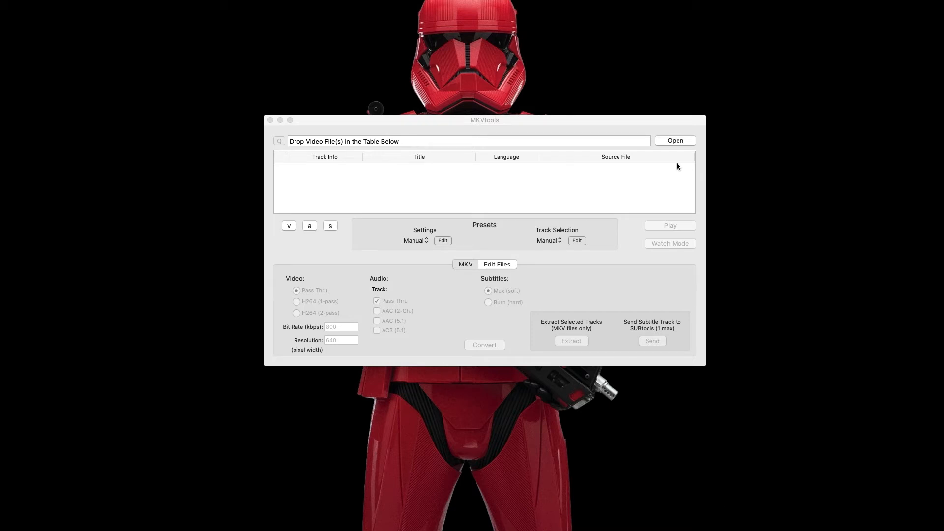
- Switch to MKVtools, postpone registration and open title_t02.mkv from the Desktop folder
left_click(675, 140)
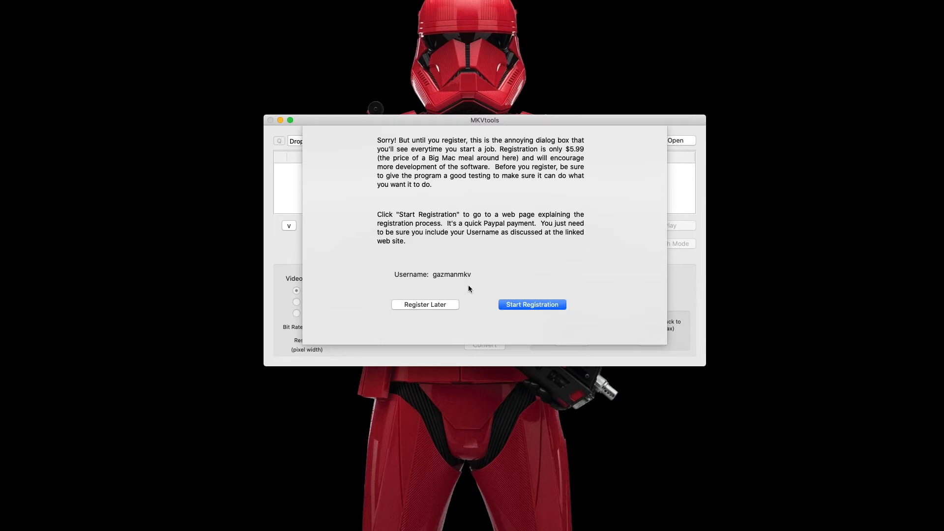
left_click(438, 306)
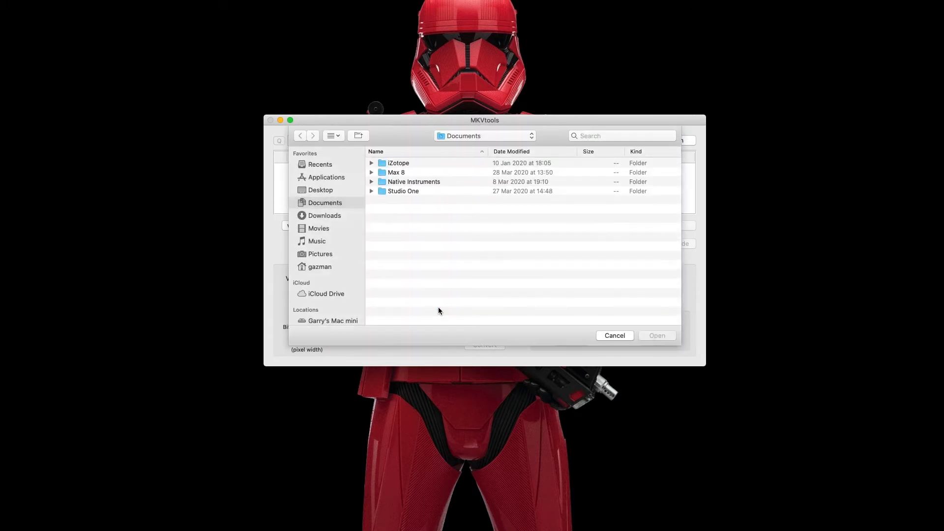
left_click(320, 191)
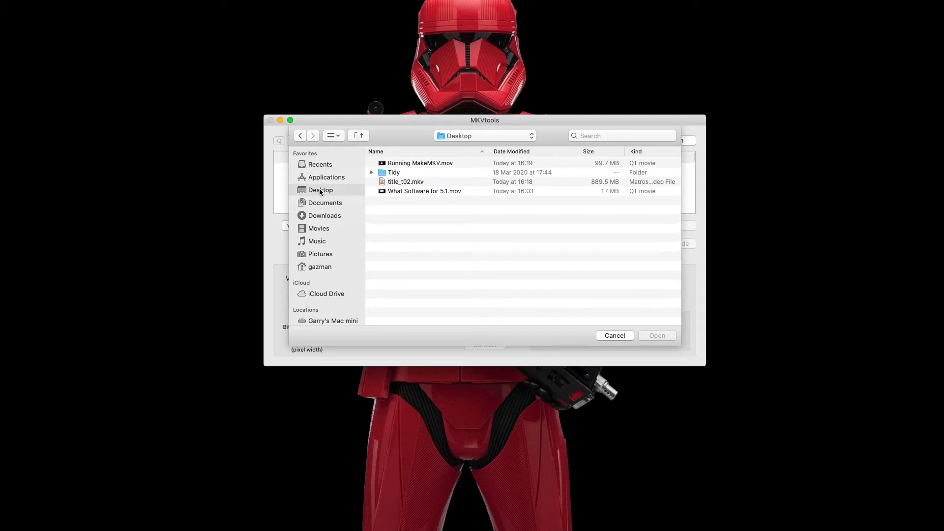
left_click(400, 184)
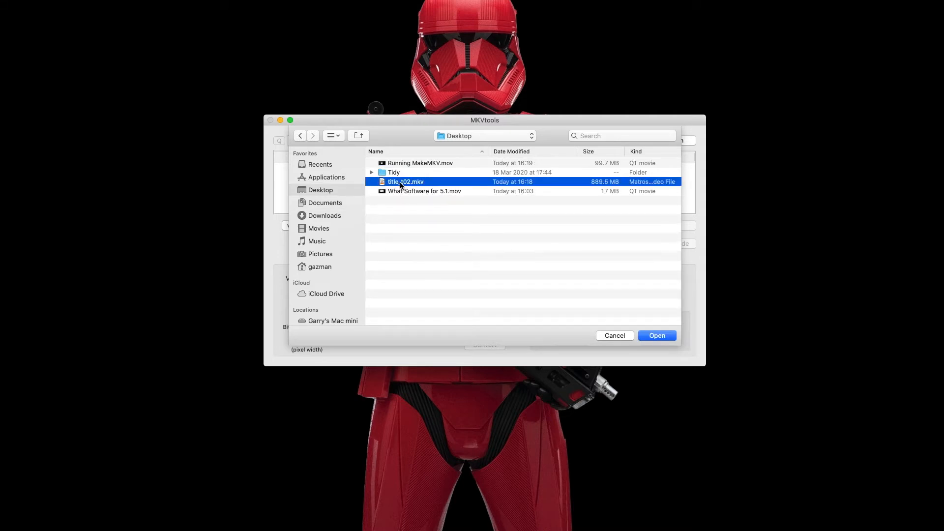
left_click(665, 336)
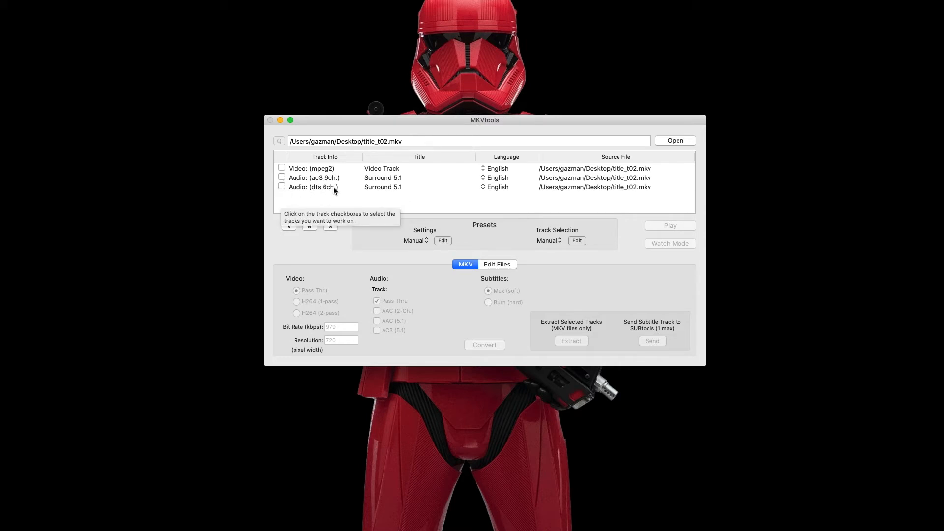
- Extract the ac3 6-channel audio track and clear the finished job from the queue
left_click(282, 177)
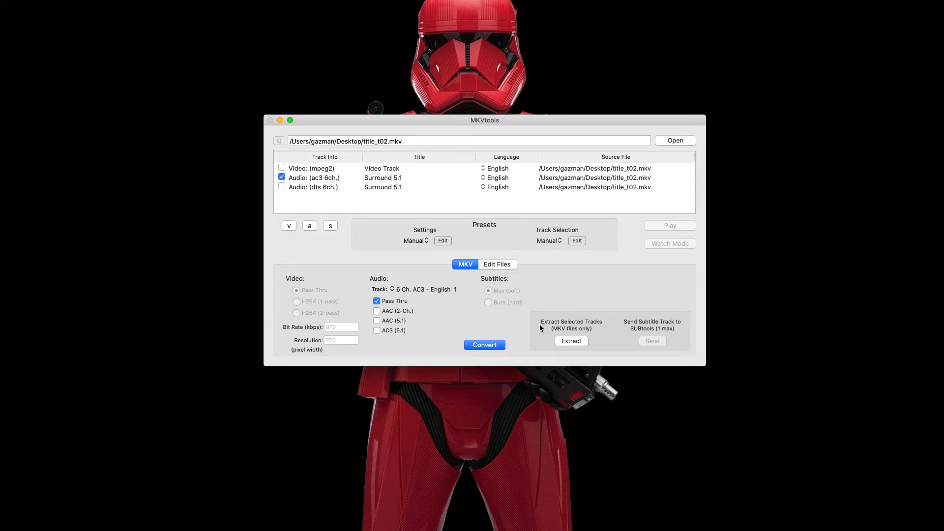
left_click(579, 340)
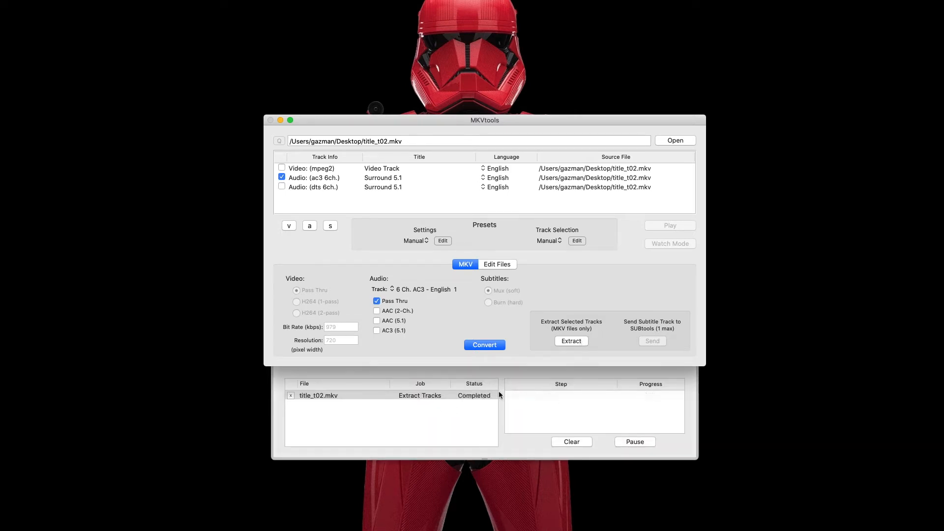
left_click(572, 441)
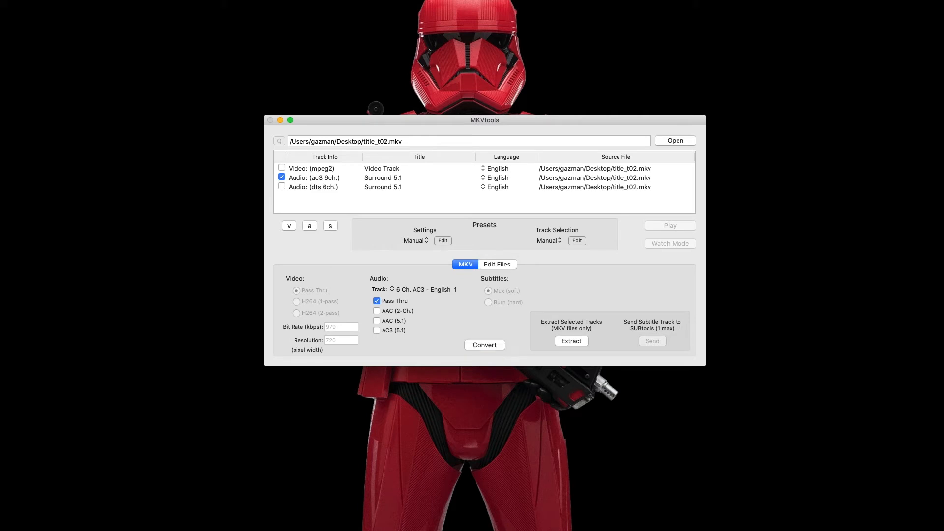
left_click_drag(835, 72, 648, 80)
- Select the dts 6-channel audio track in place of the ac3 track and extract it
left_click(282, 177)
left_click(281, 186)
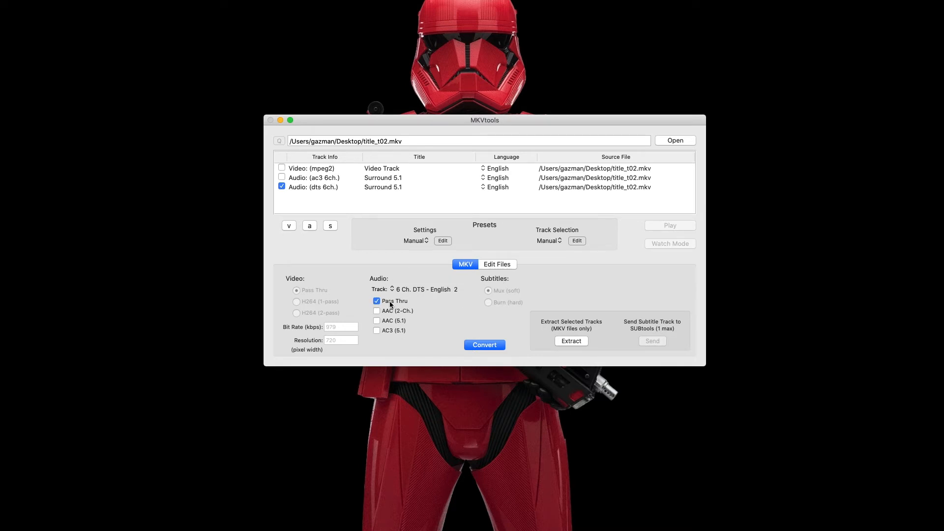
left_click(571, 341)
left_click_drag(736, 98, 606, 70)
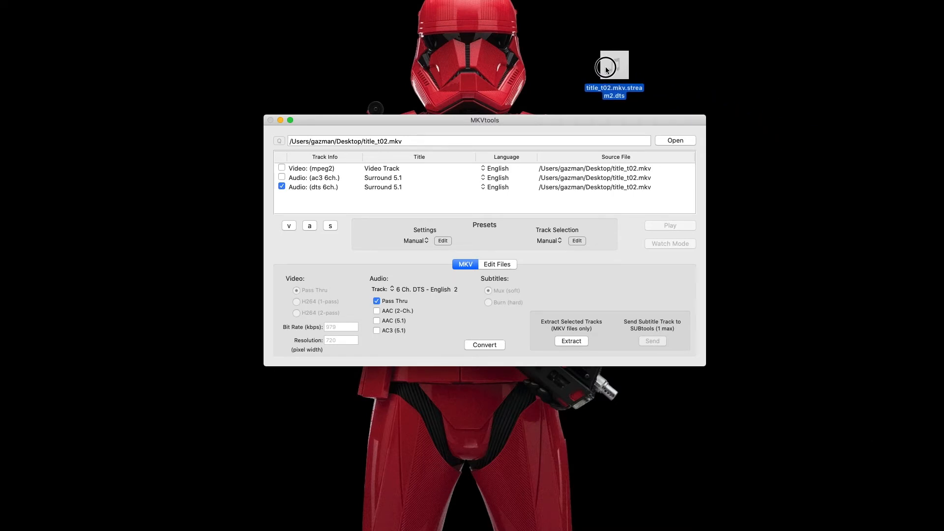
left_click_drag(606, 67, 606, 67)
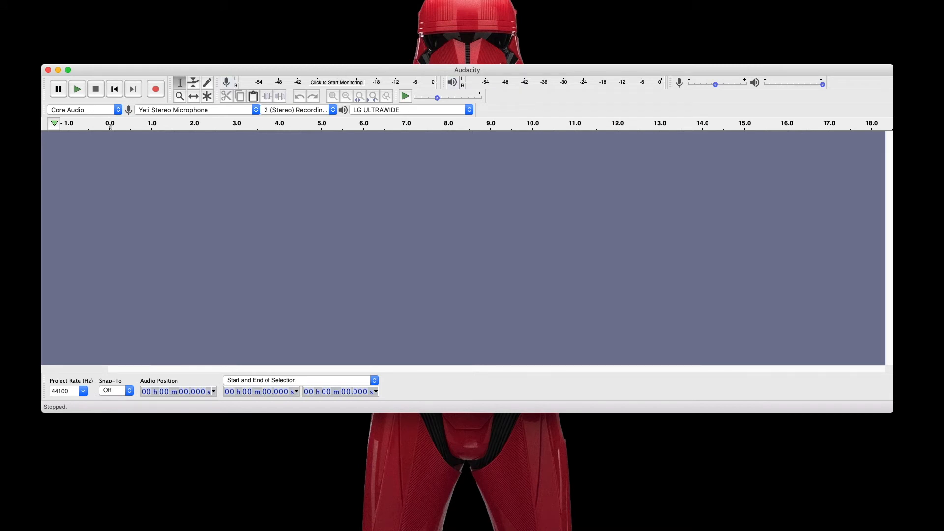
- Switch to Audacity, open title_t02.mkv.stream1.ac3 from the Desktop folder and review all its channel tracks
key("super+o")
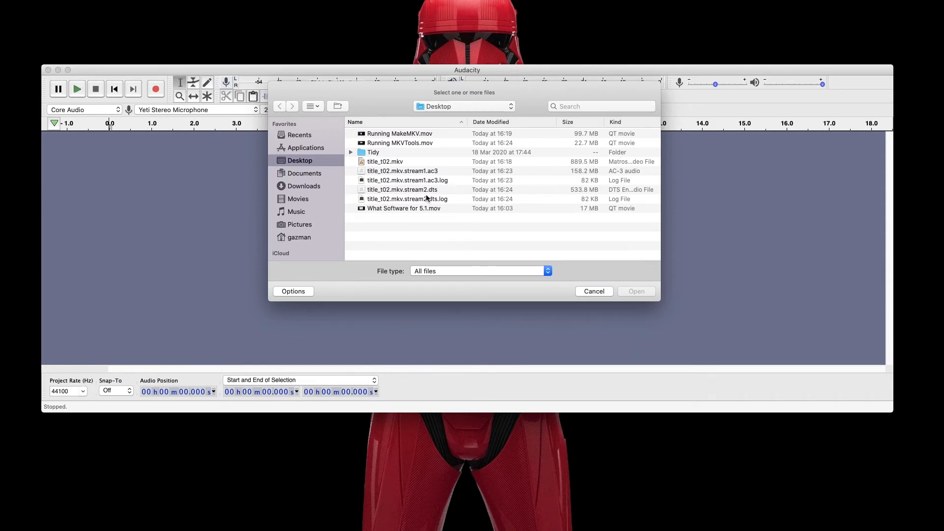
left_click(406, 173)
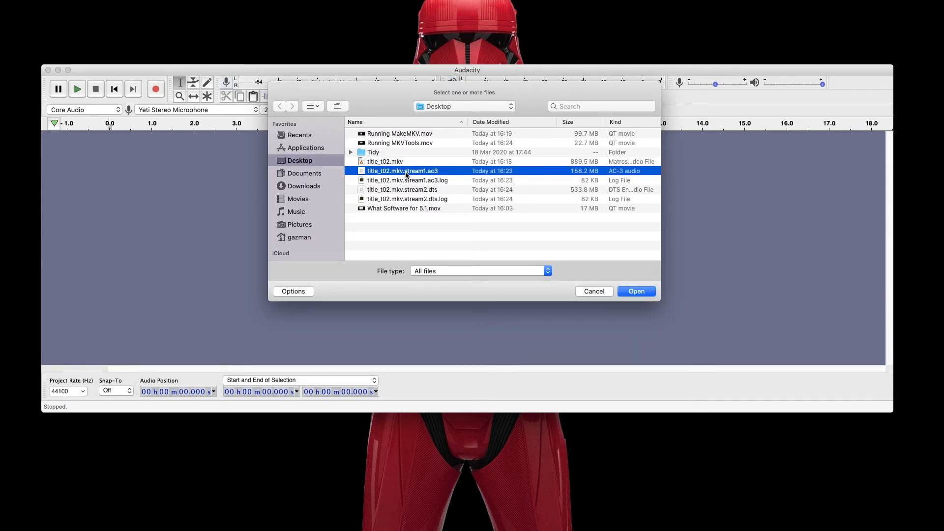
left_click(637, 292)
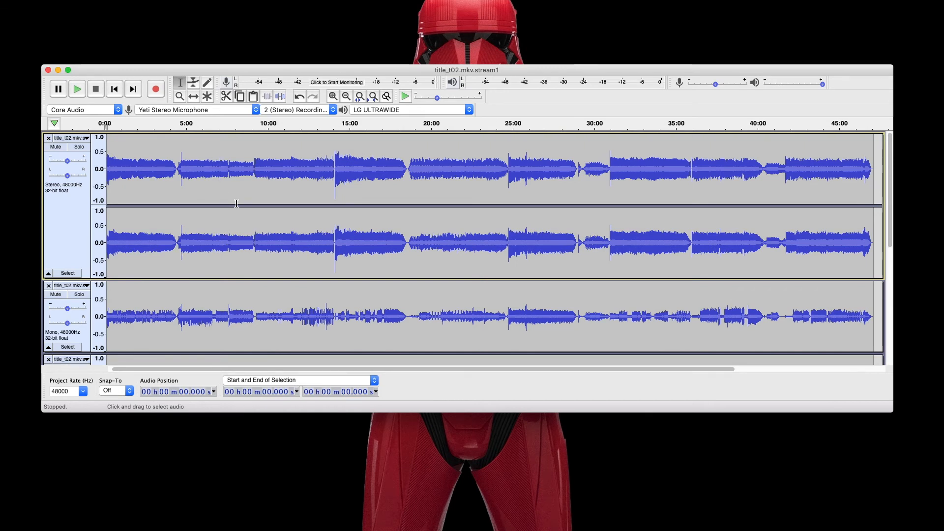
scroll(250, 235, "down", 2)
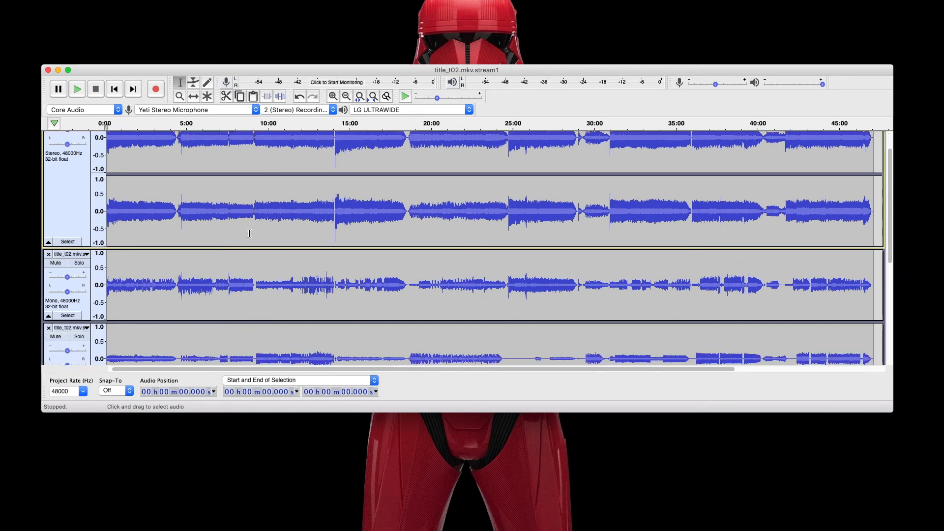
scroll(249, 233, "down", 3)
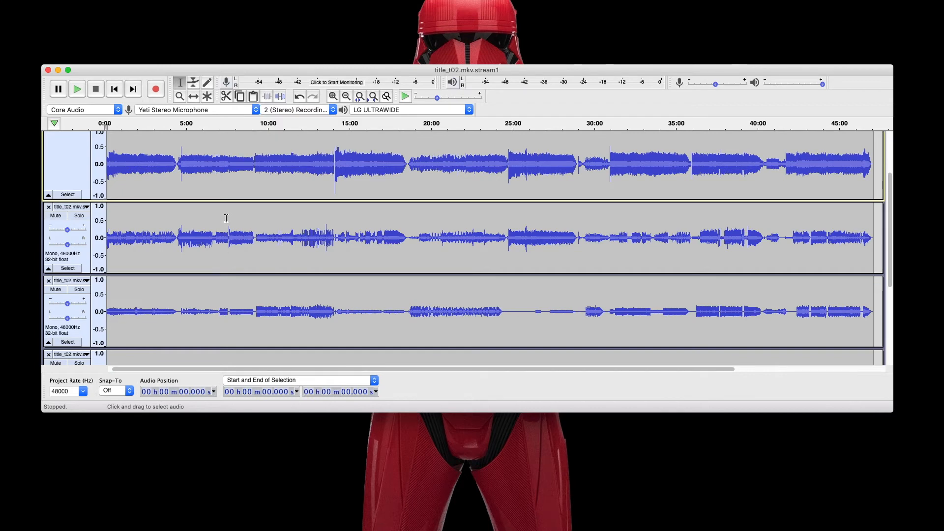
scroll(226, 238, "down", 4)
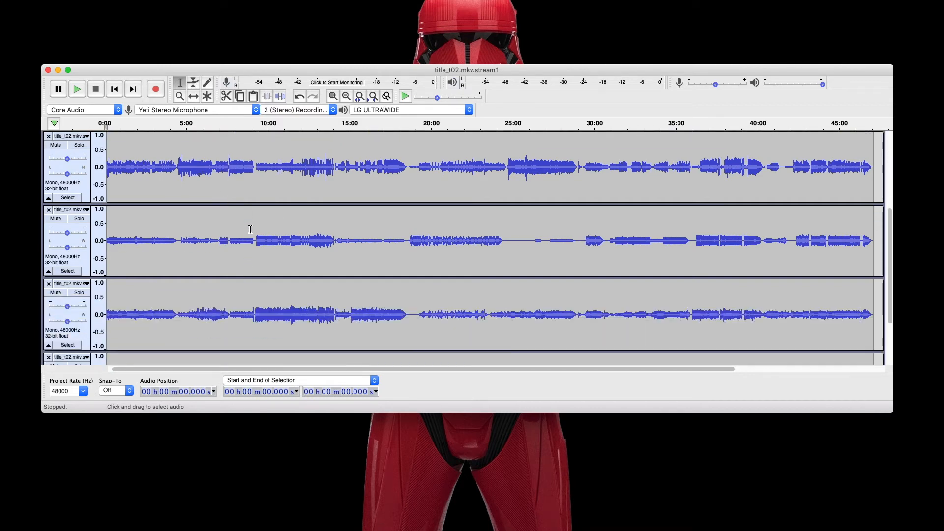
scroll(249, 227, "down", 5)
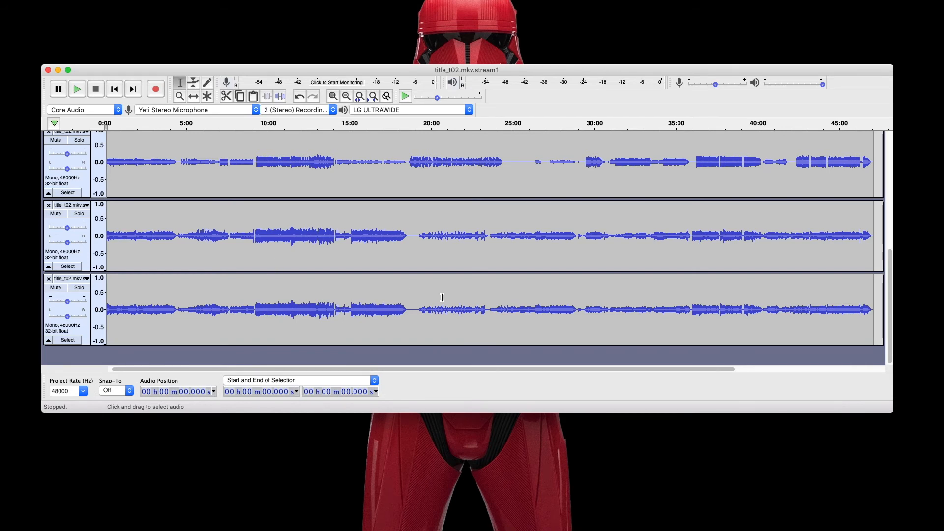
- Export all tracks as separate WAV signed 16-bit PCM files to the Desktop, named by track name, accepting each track's metadata tags
scroll(441, 295, "up", 10)
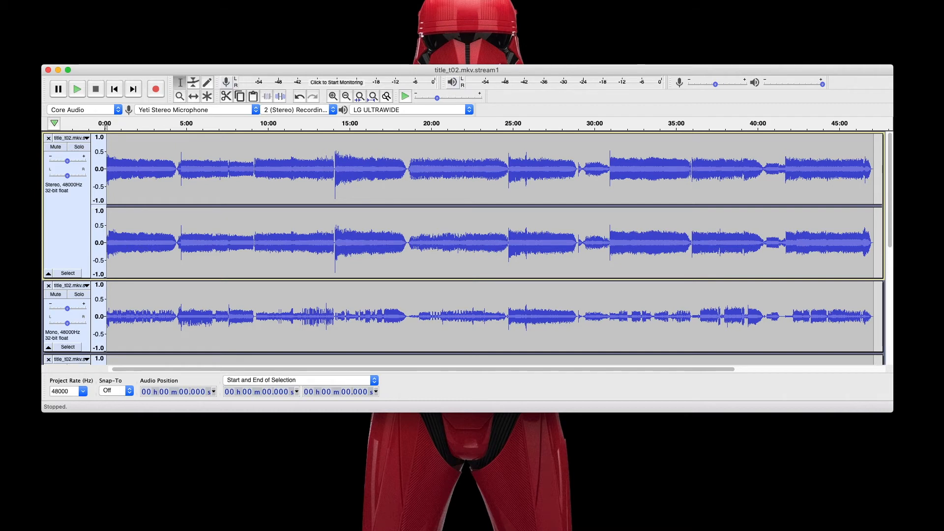
key("super+shift+l")
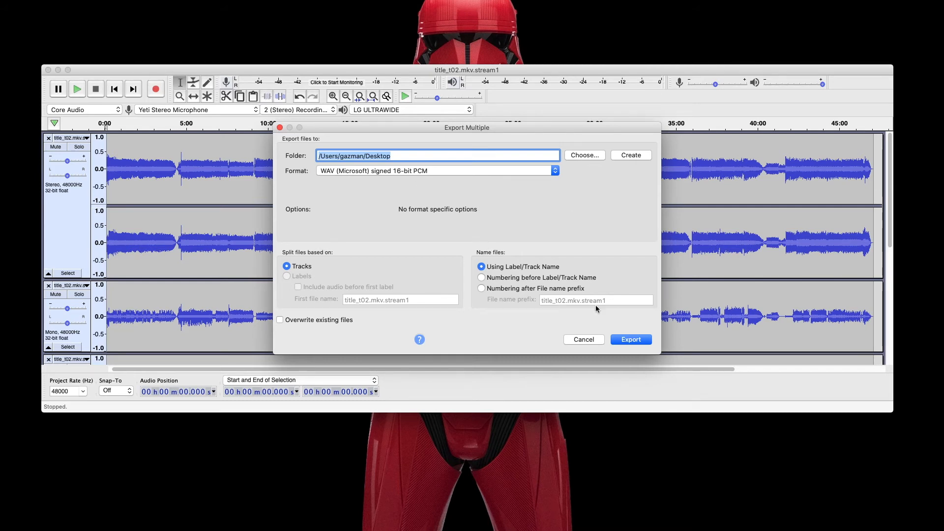
left_click(633, 340)
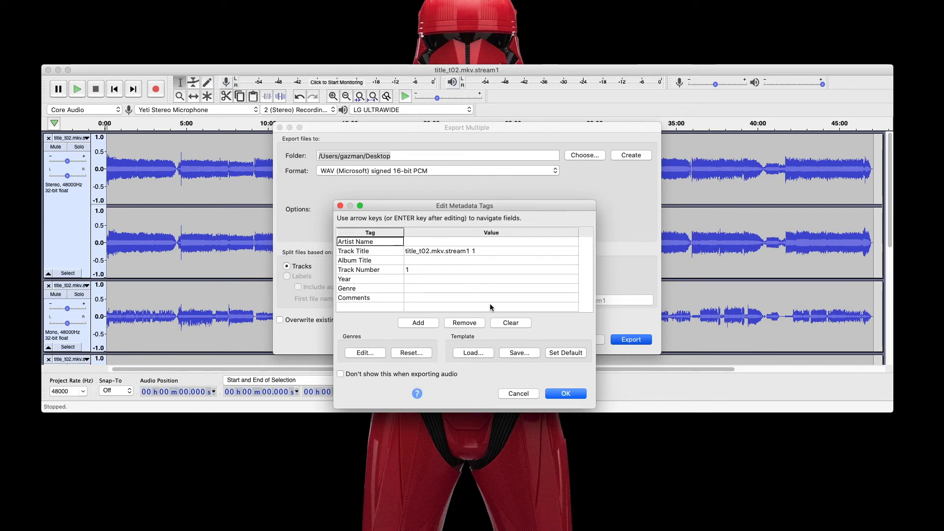
left_click(563, 394)
left_click(563, 394)
left_click(563, 394)
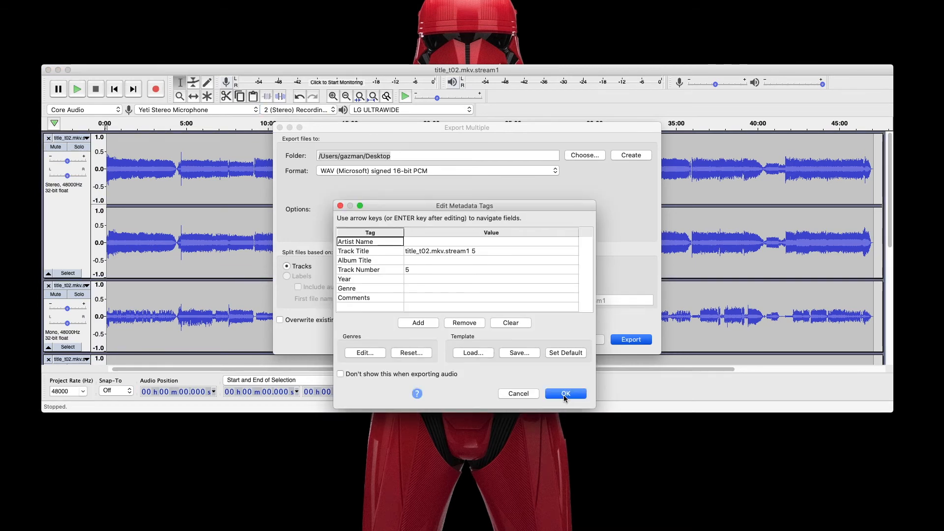
left_click(564, 395)
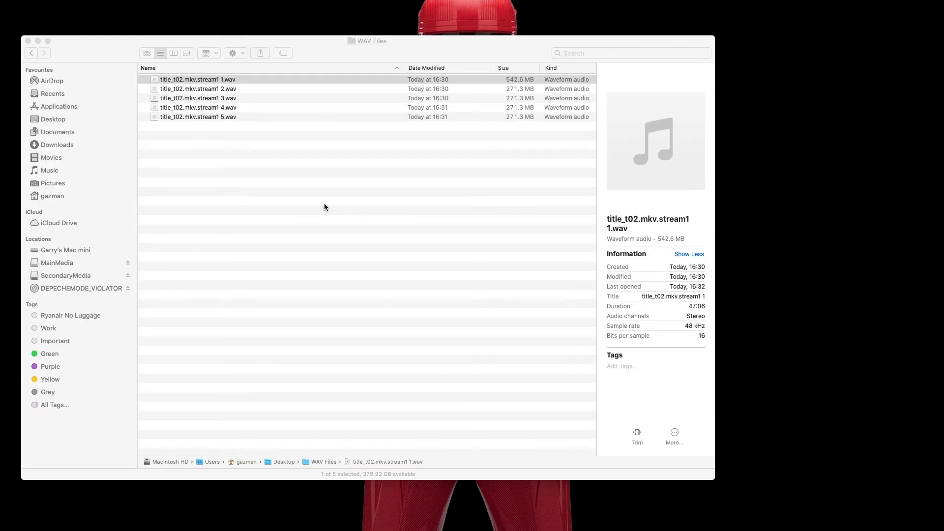
- Switch to Finder and open title_t02.mkv.stream1 1.wav from the WAV Files folder in TwistedWave Lite
left_click(325, 207)
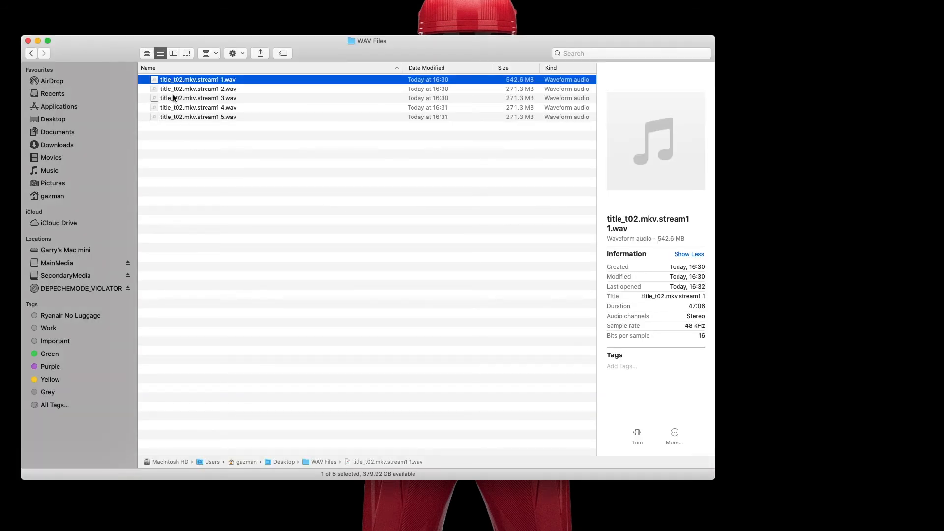
right_click(189, 83)
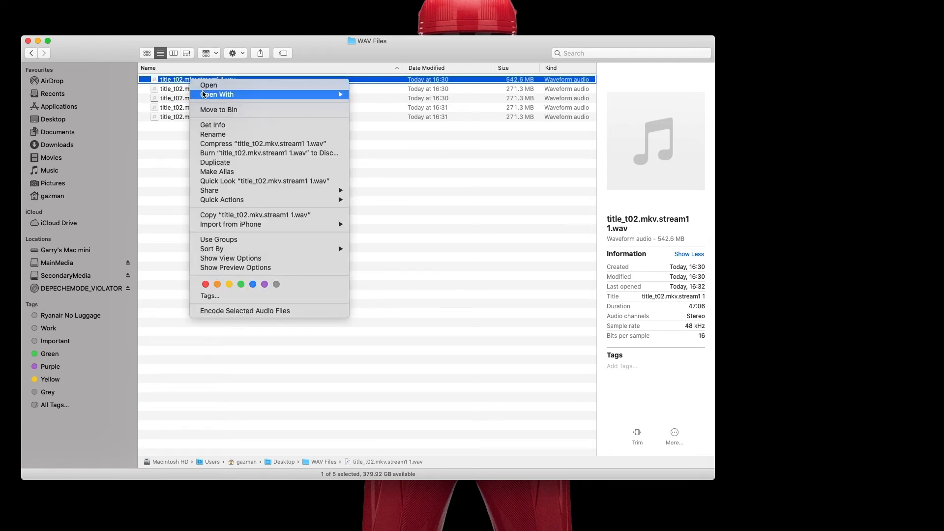
mouse_move(275, 94)
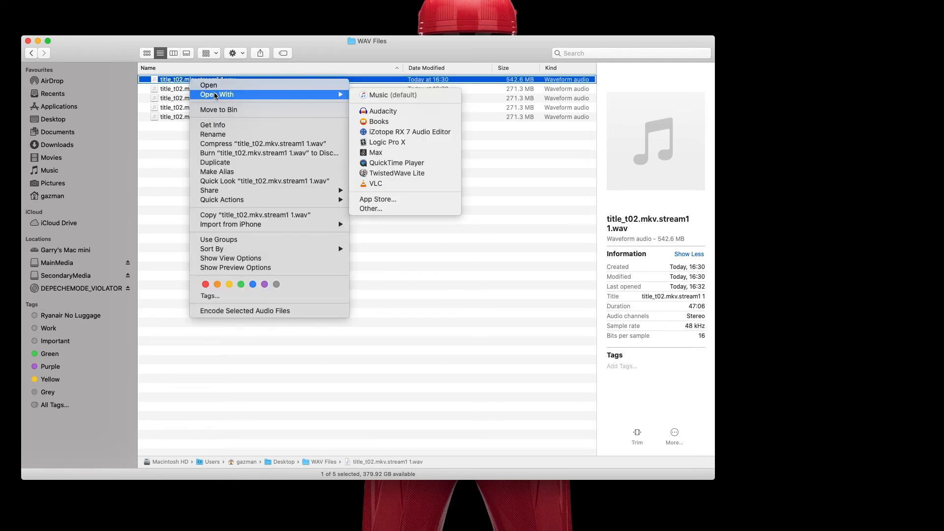
left_click(417, 173)
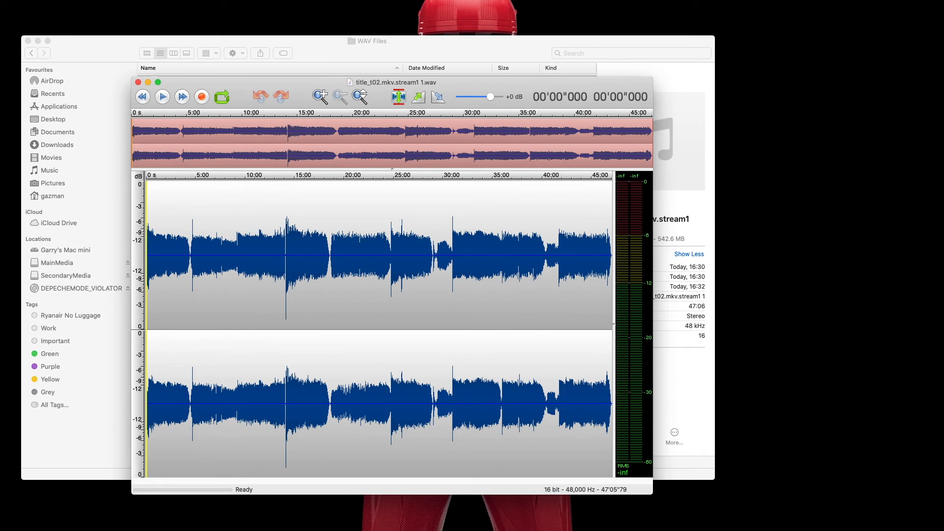
- Open title_t02.mkv.stream1 5.wav from the WAV Files folder as well
key("super+o")
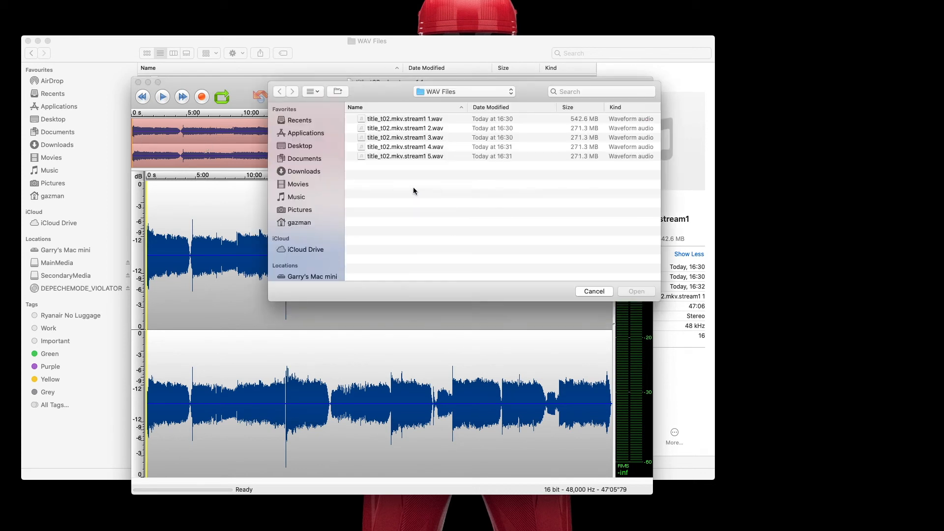
left_click(412, 156)
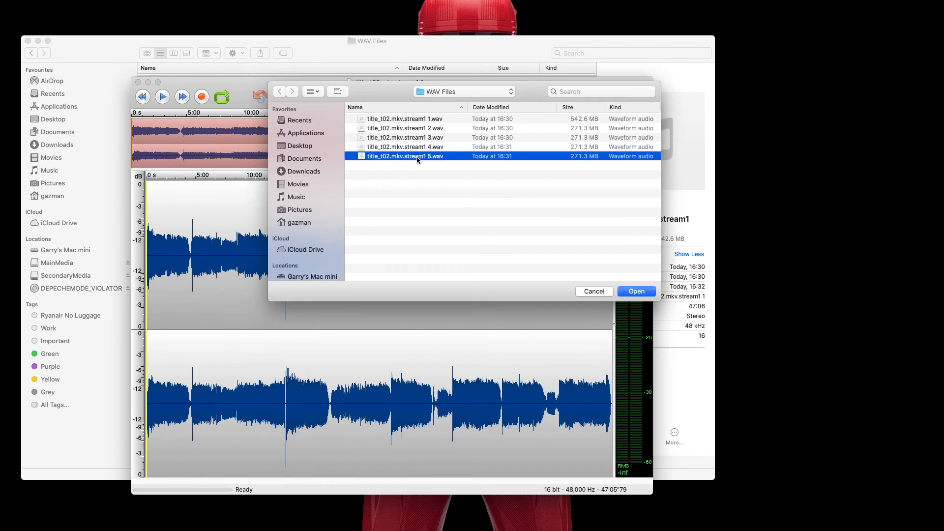
left_click(639, 292)
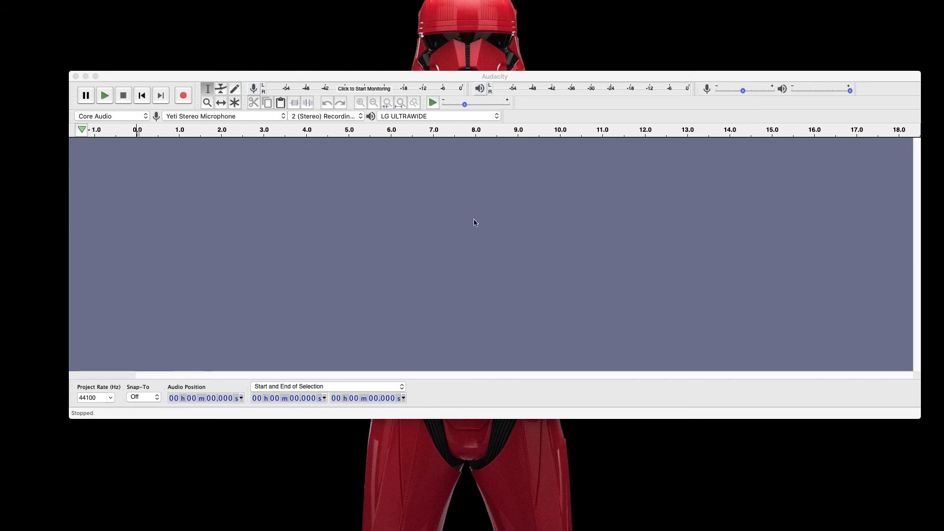
- Switch to Audacity and open the FFmpeg library download instructions from the Libraries preferences
left_click(191, 75)
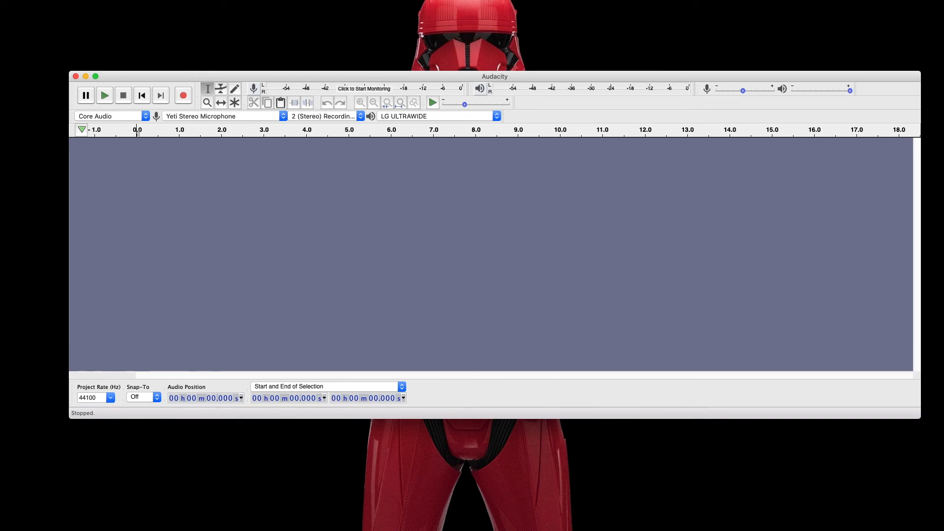
key("super+comma")
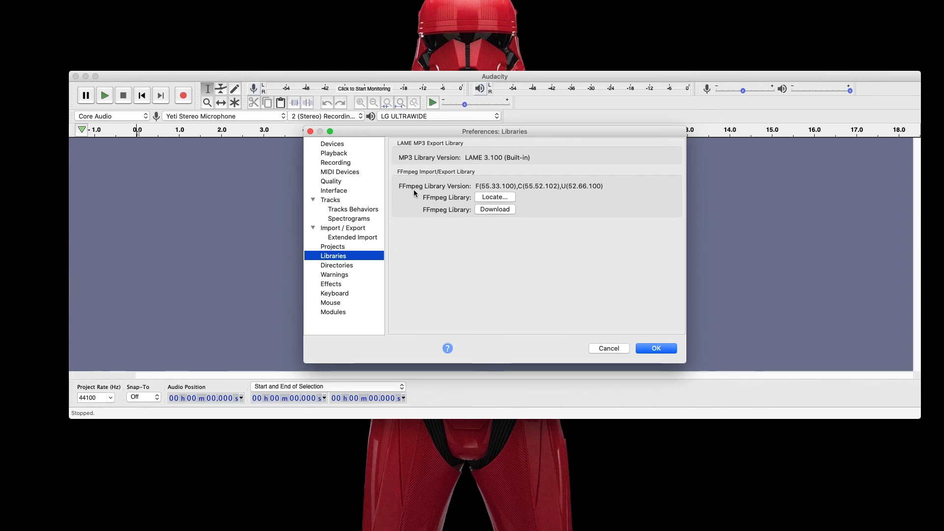
left_click(482, 211)
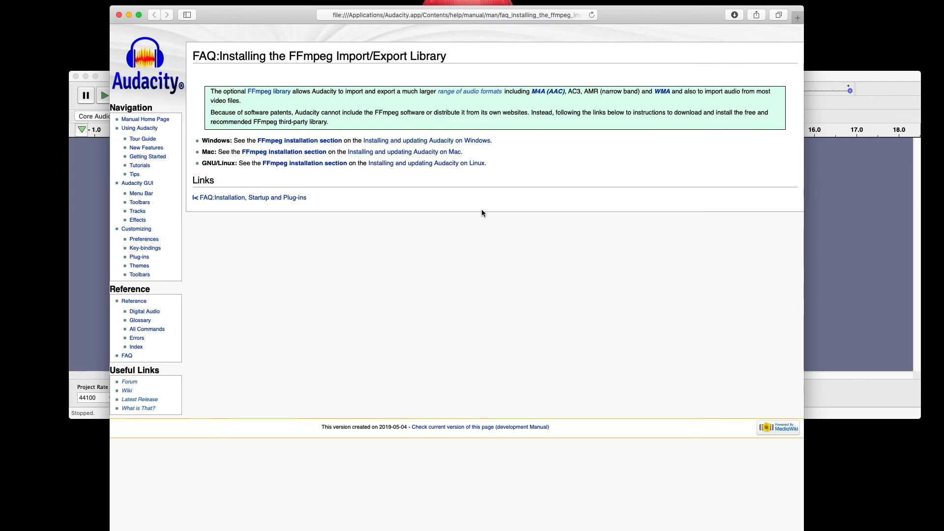